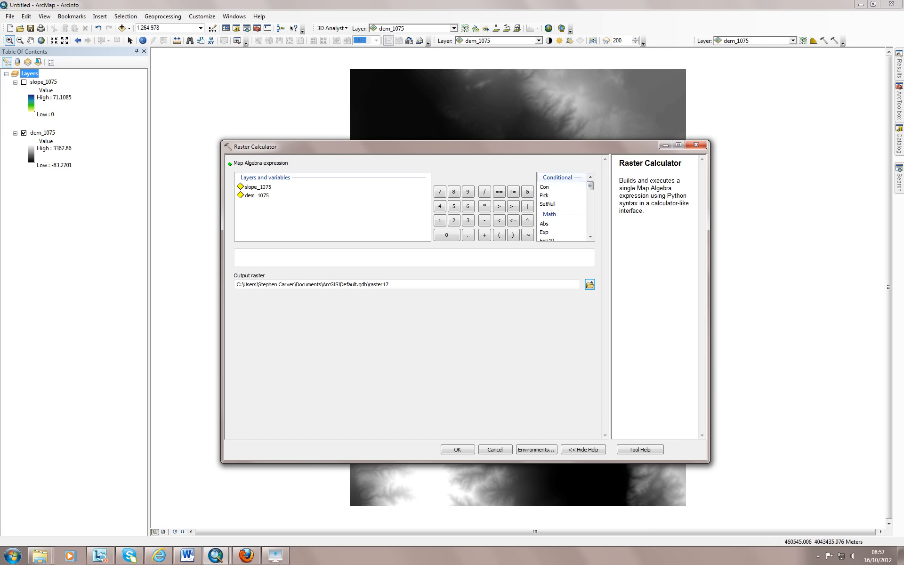
# Look through the functions available for the map algebra expression, from Conditional and Math to Trigonometric and Logical
pyautogui.moveTo(590, 186); pyautogui.dragTo(590, 206)
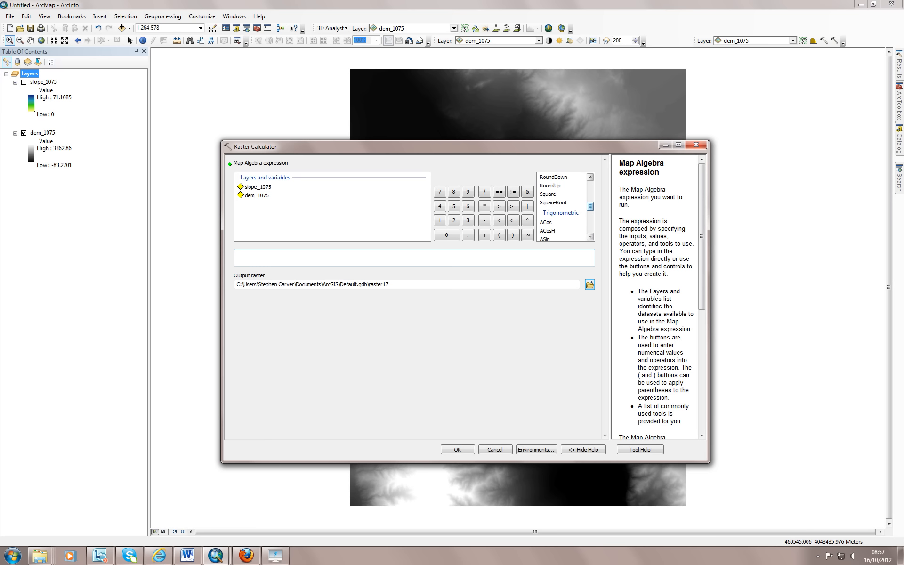
pyautogui.scroll(-4, 563, 207)
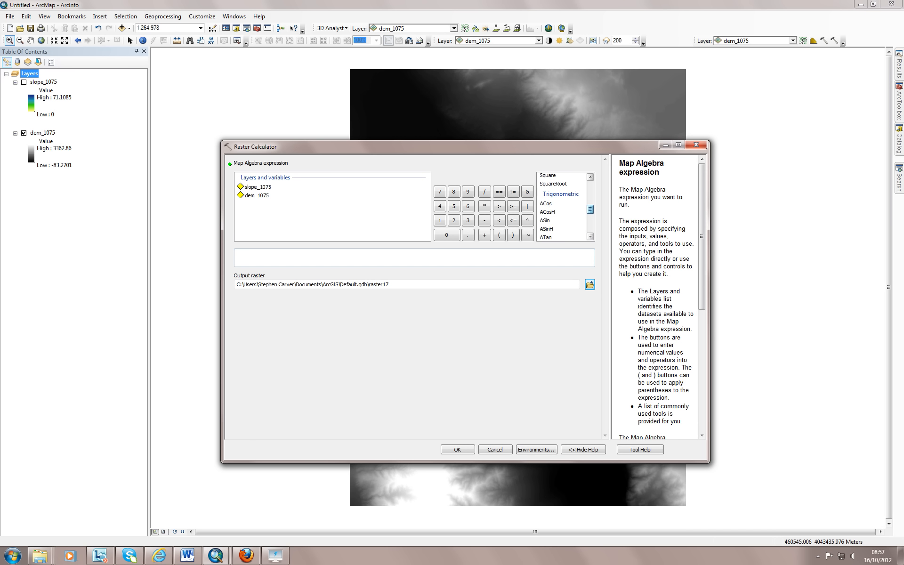
pyautogui.scroll(-3, 563, 207)
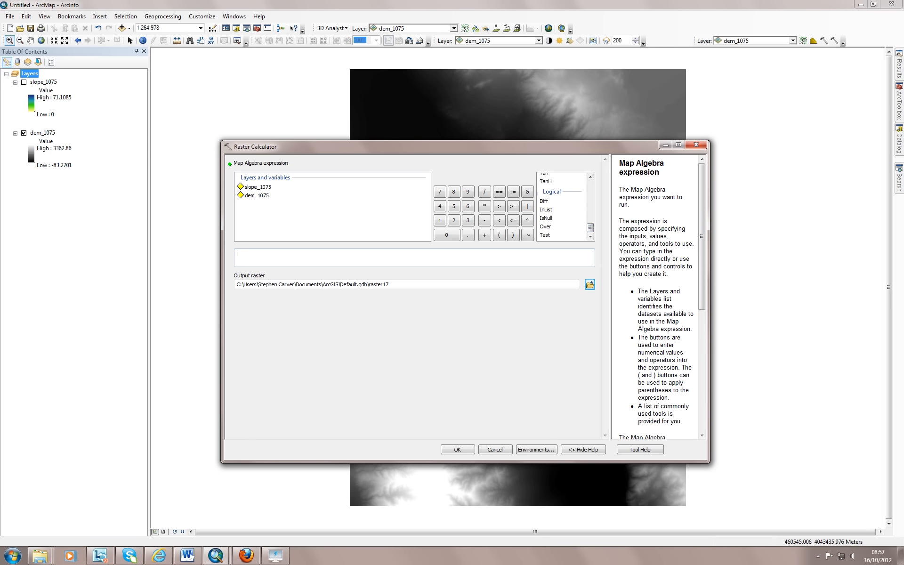
pyautogui.scroll(10, 562, 207)
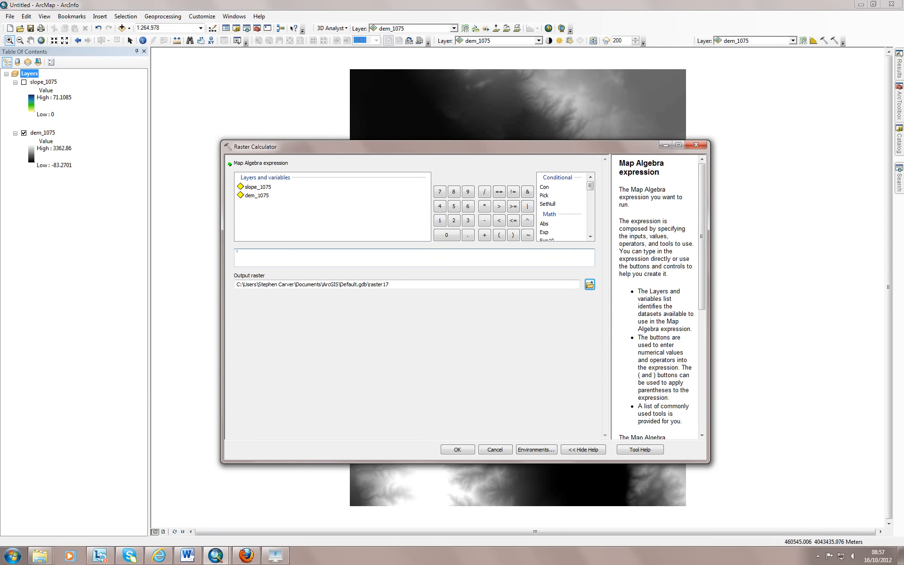
# Build the map algebra expression "dem_1075" * 3.281 to convert the elevation raster from metres to feet
pyautogui.doubleClick(257, 195)
pyautogui.click(484, 206)
pyautogui.click(468, 220)
pyautogui.click(469, 235)
pyautogui.click(453, 220)
pyautogui.click(453, 192)
pyautogui.click(440, 221)
# Set the output raster to dem_in_feet in the Geog1075_prac2 folder and run the calculation
pyautogui.click(590, 284)
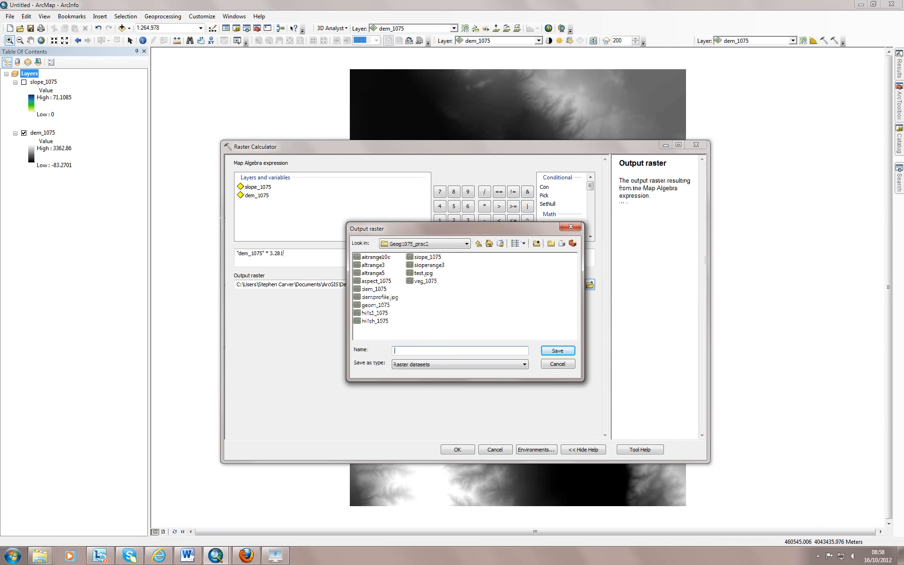
pyautogui.write('dem_in_feet')
pyautogui.press('Return')
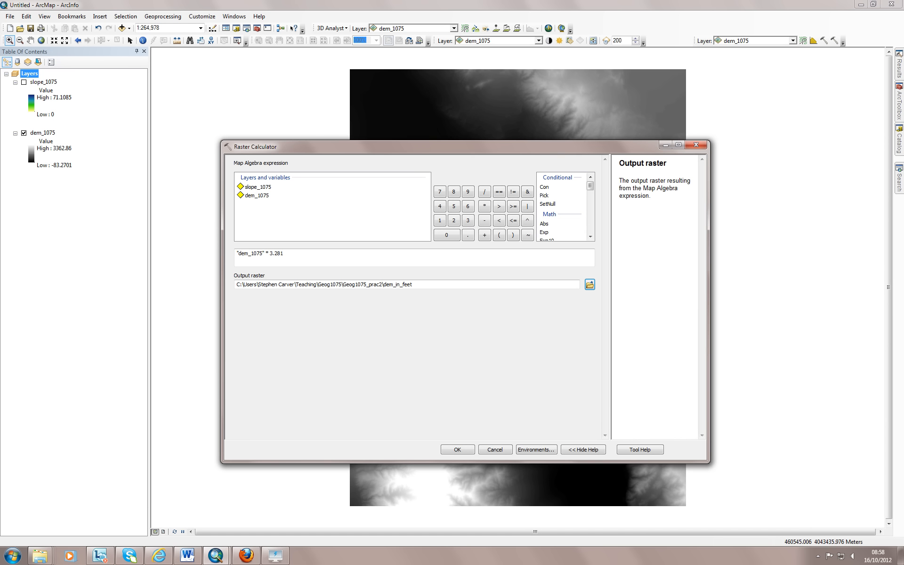
pyautogui.press('Return')
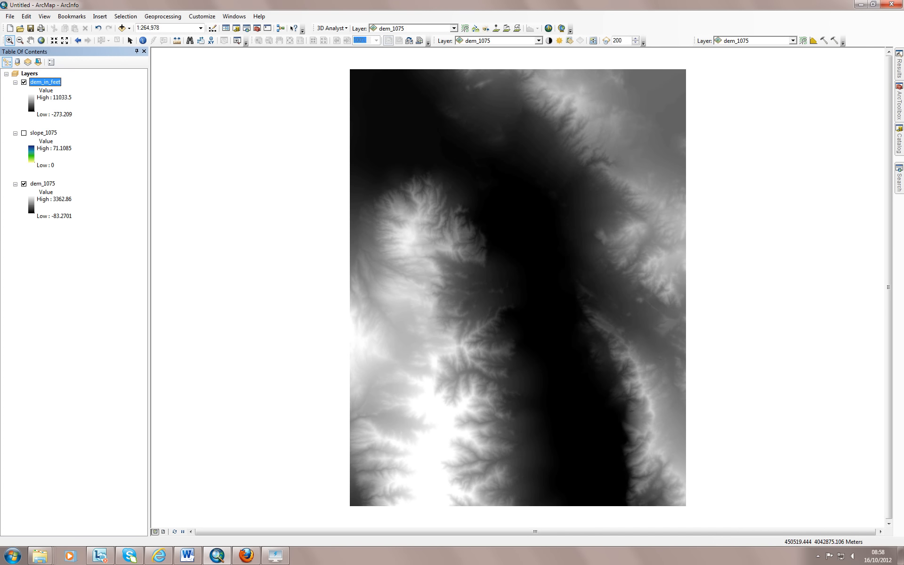
pyautogui.click(42, 183)
pyautogui.click(45, 82)
# Start a new Raster Calculator run with the expression "dem_1075" * "slope_1075"
pyautogui.moveTo(899, 105)
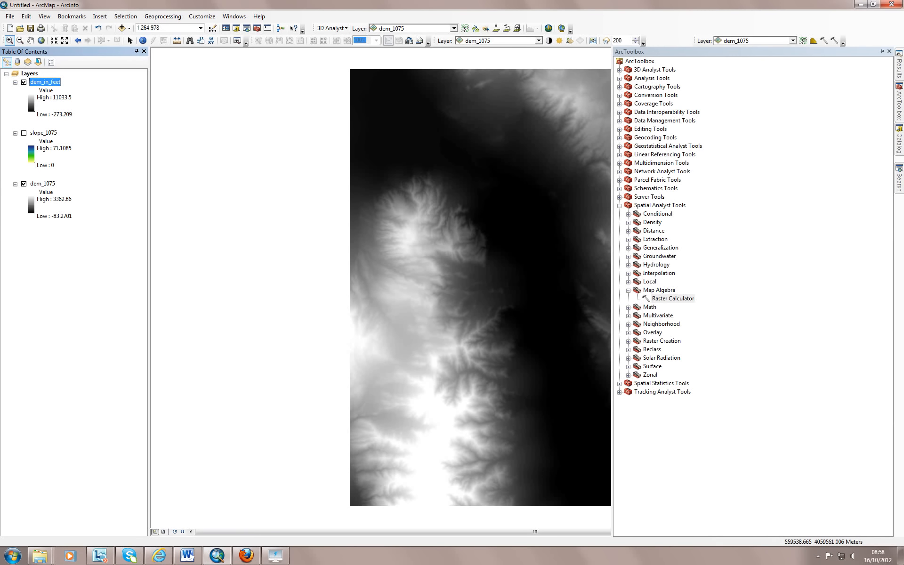
pyautogui.doubleClick(673, 299)
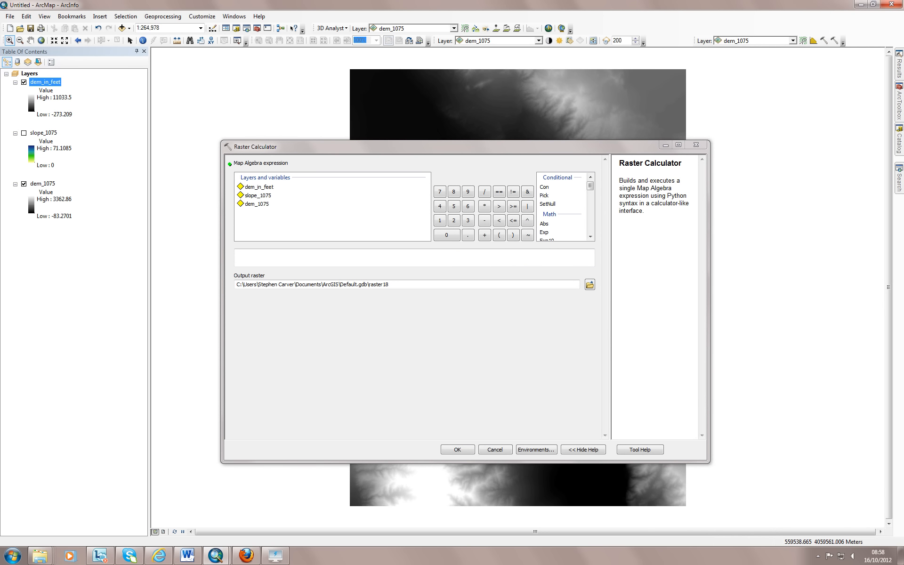
pyautogui.doubleClick(257, 204)
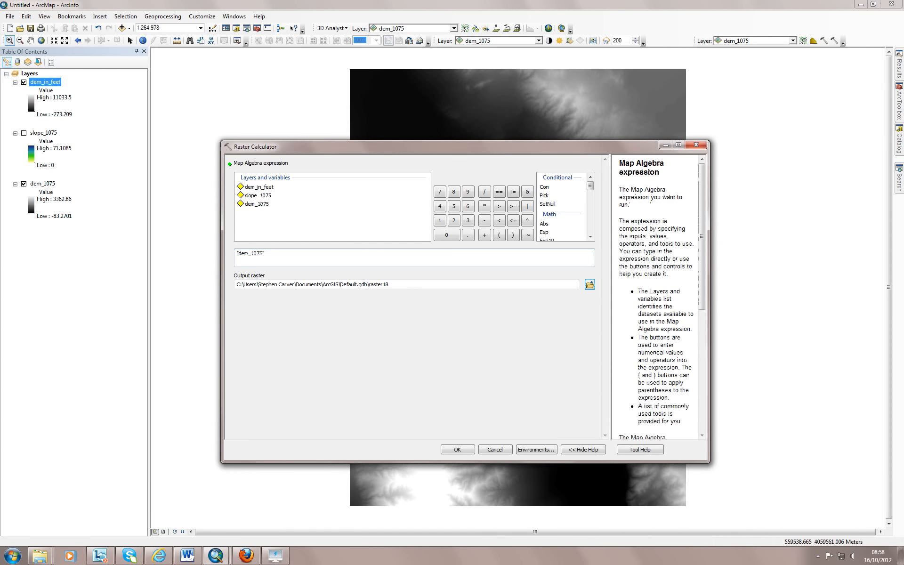
pyautogui.click(485, 206)
pyautogui.doubleClick(258, 195)
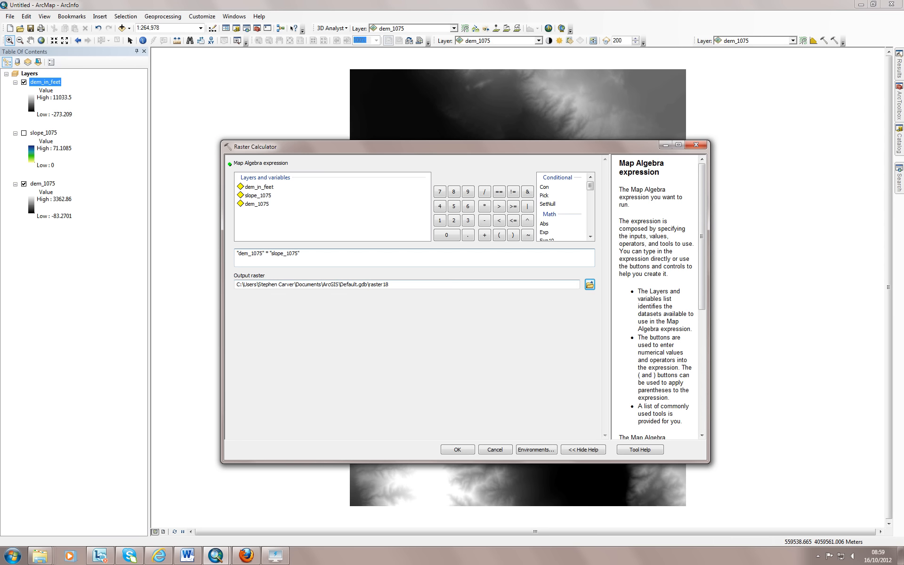
# Set the output raster to dem_slope in the Geog1075_prac2 folder and run the calculation
pyautogui.click(589, 285)
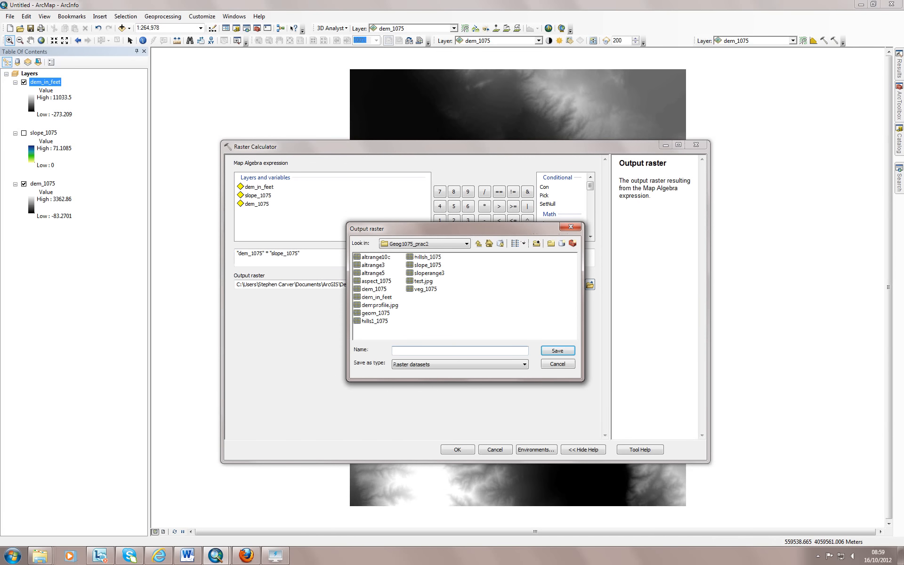
pyautogui.write('dem_slope')
pyautogui.press('Return')
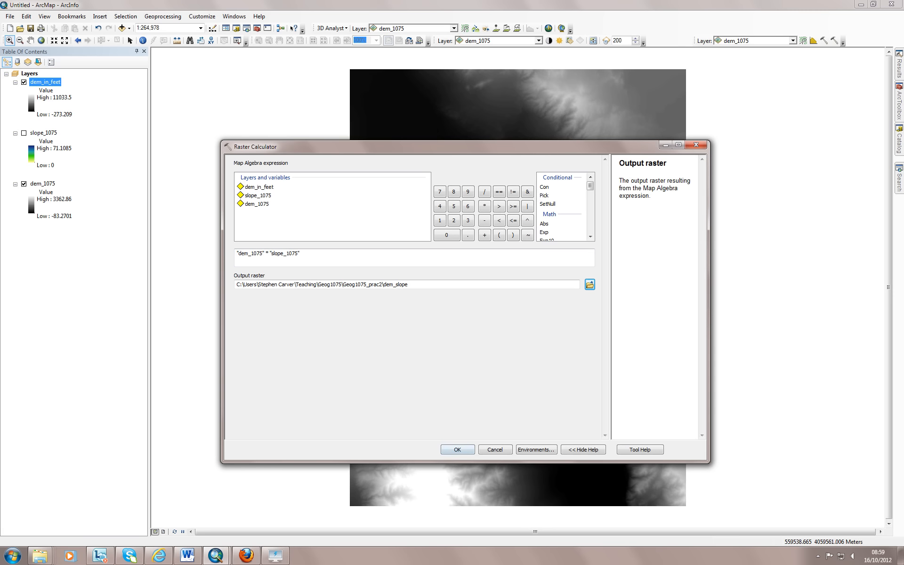
pyautogui.press('Return')
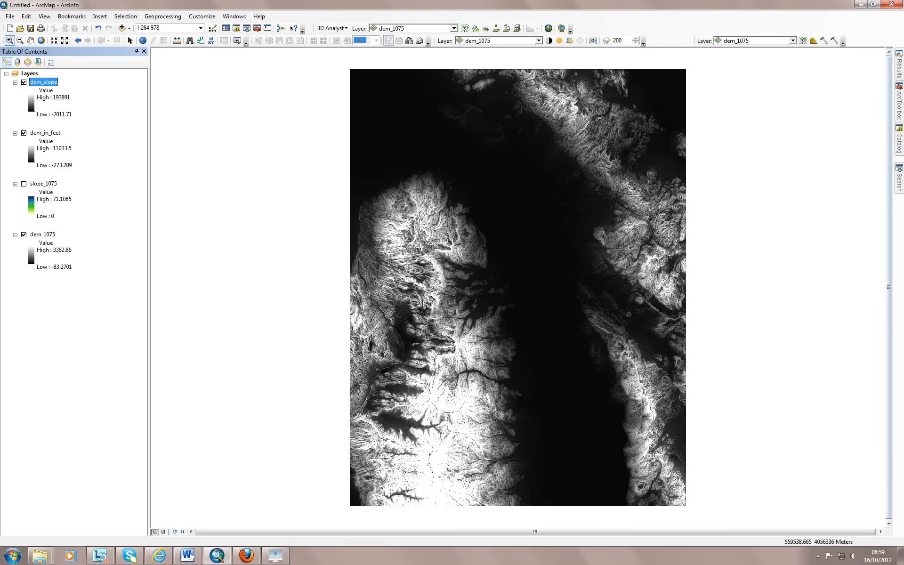
# Start another Raster Calculator expression with a SetNull function whose condition is "slope_1075" > 10
pyautogui.click(900, 104)
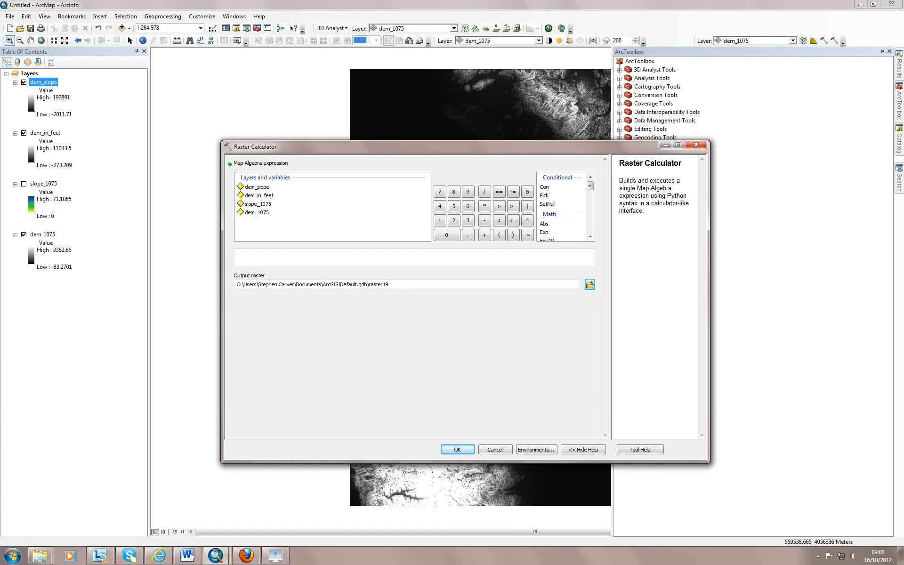
pyautogui.click(589, 285)
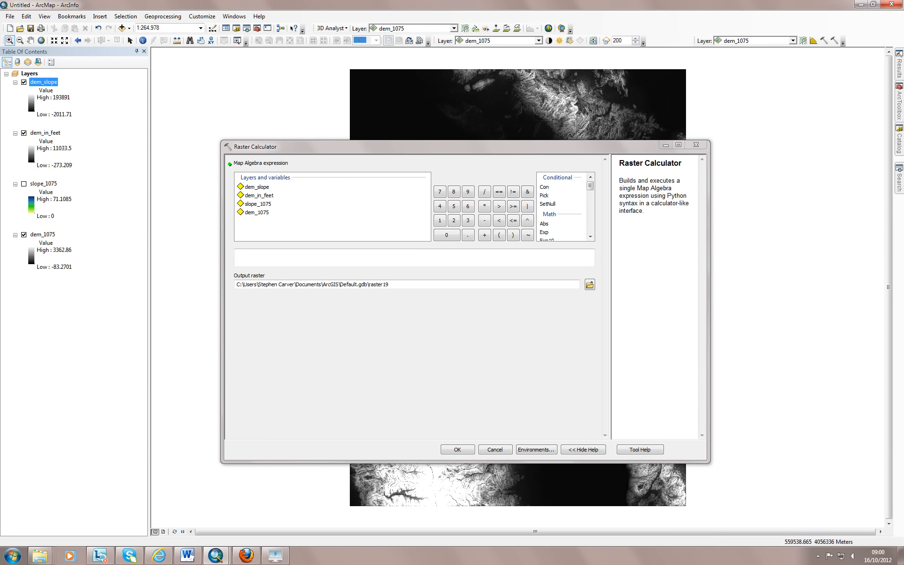
pyautogui.click(548, 204)
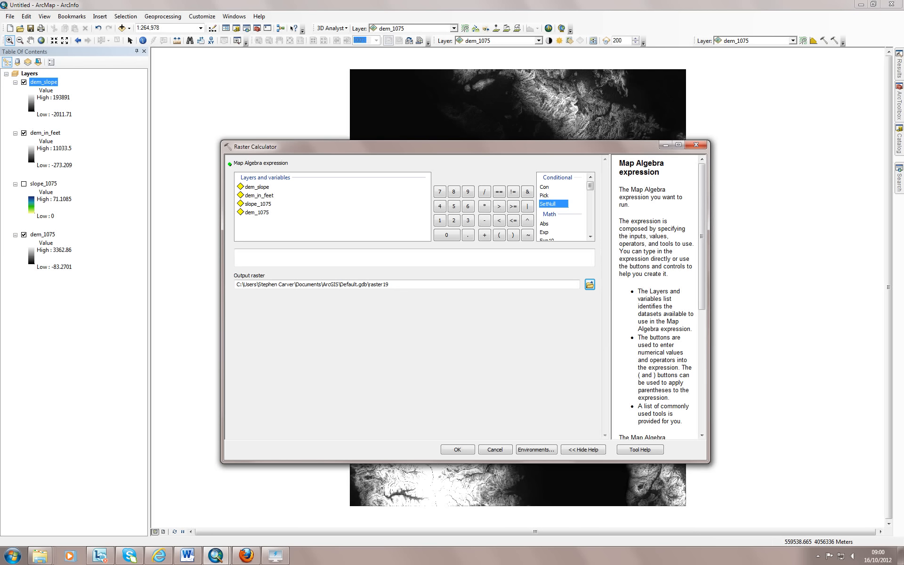
pyautogui.doubleClick(548, 204)
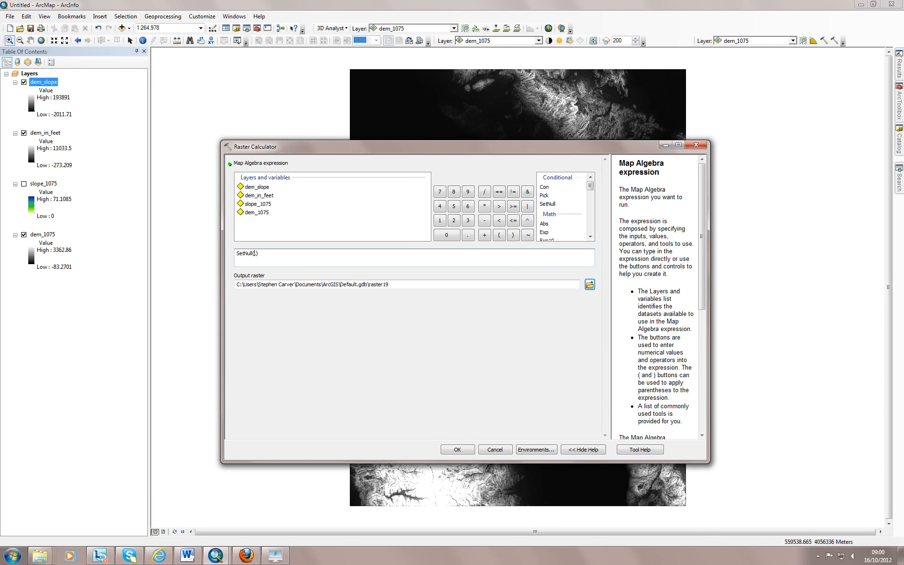
pyautogui.doubleClick(258, 204)
pyautogui.click(499, 206)
pyautogui.click(440, 220)
pyautogui.click(446, 235)
# Nest a second SetNull function inside the first with the condition "slope_1075" < 1 and the value 1 for remaining cells
pyautogui.doubleClick(548, 203)
pyautogui.doubleClick(258, 204)
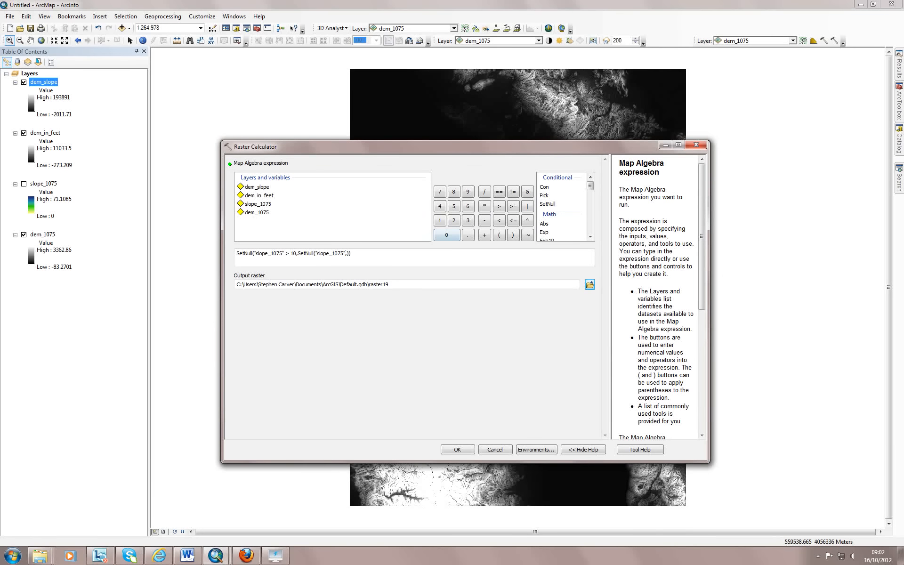
pyautogui.click(499, 220)
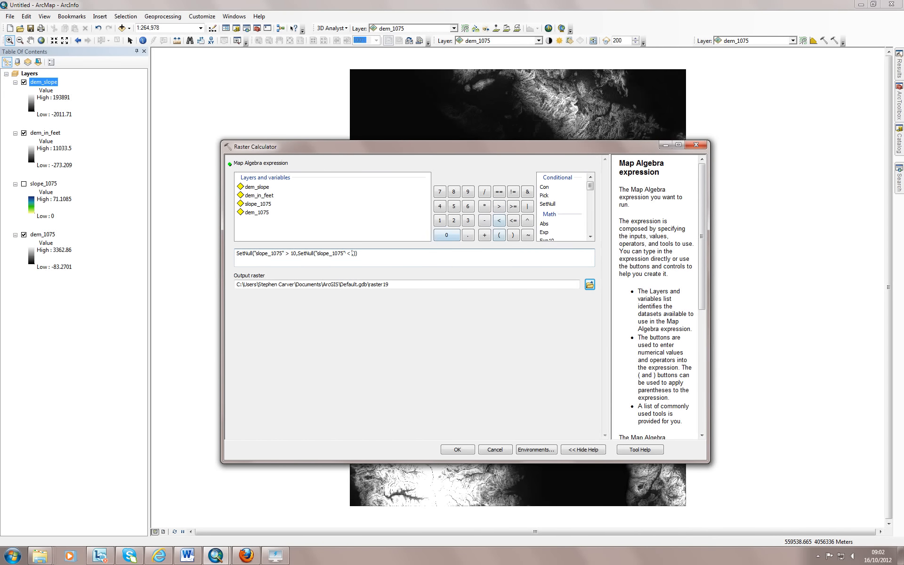
pyautogui.click(440, 220)
pyautogui.click(439, 220)
# Set the output raster to fans in the Geog1075_prac2 folder and run the calculation
pyautogui.click(589, 285)
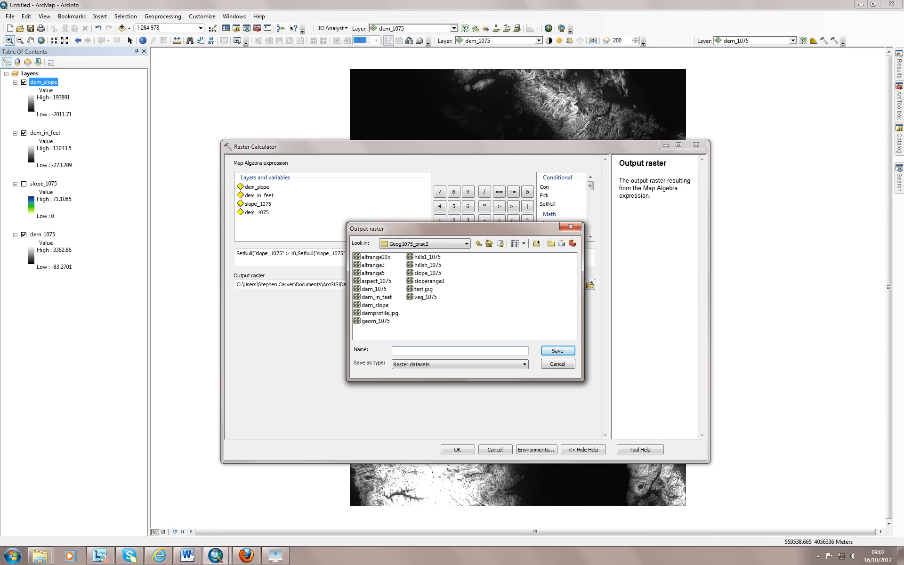
pyautogui.write('fans')
pyautogui.press('Return')
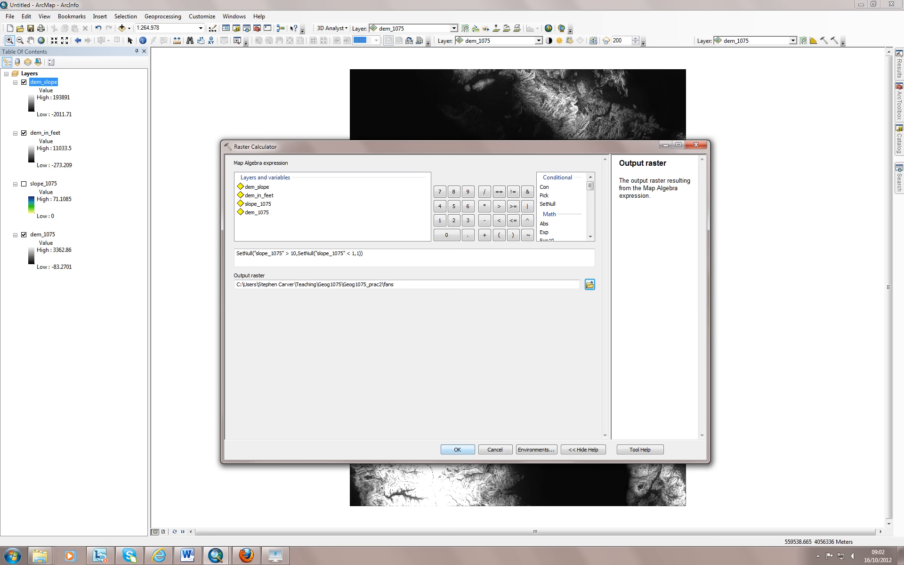
pyautogui.press('Return')
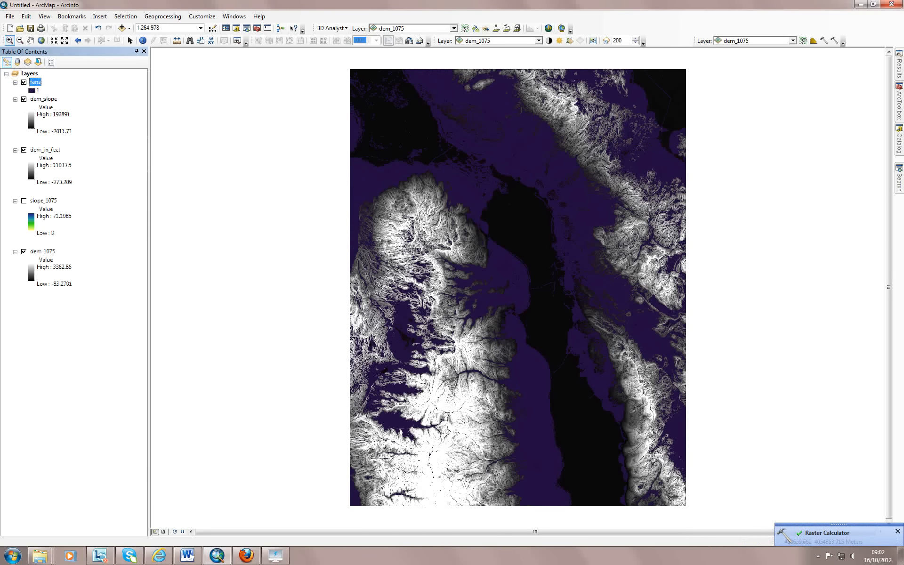
# Change the symbol of the fans layer's value 1 class to the yellow Sun fill
pyautogui.click(32, 90)
pyautogui.click(358, 270)
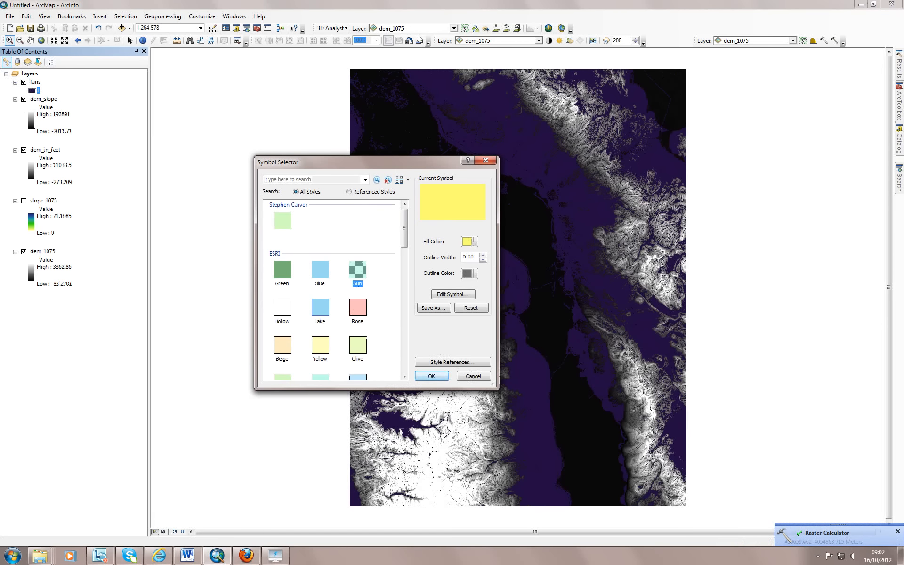
pyautogui.click(431, 375)
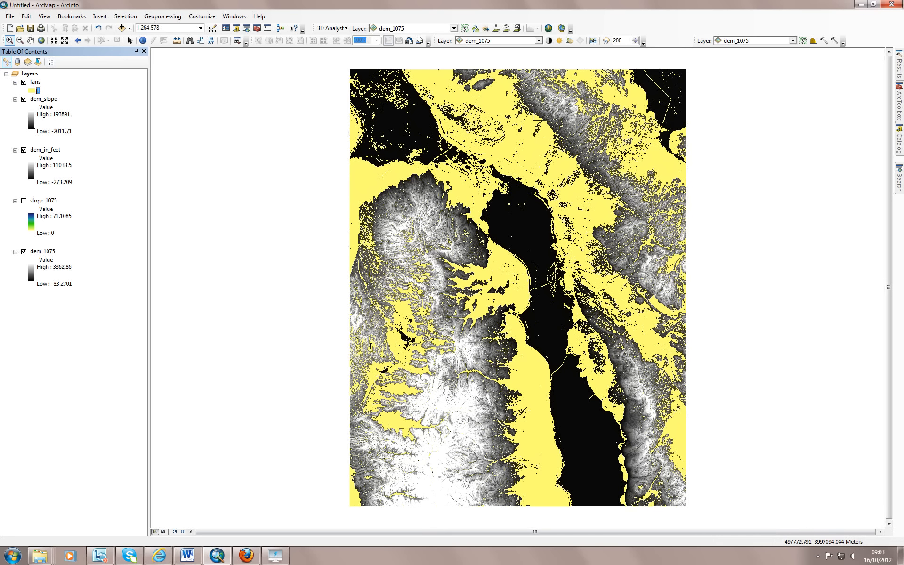
pyautogui.click(275, 556)
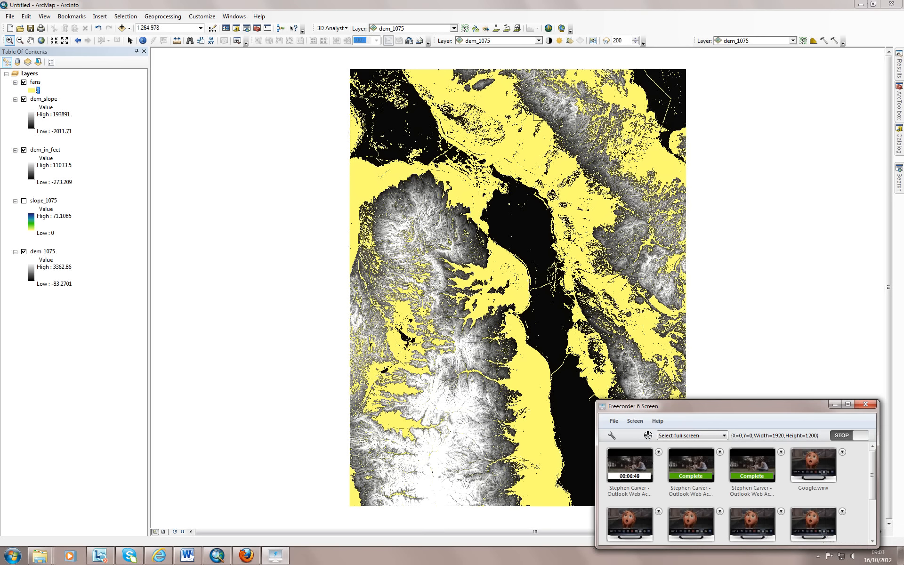